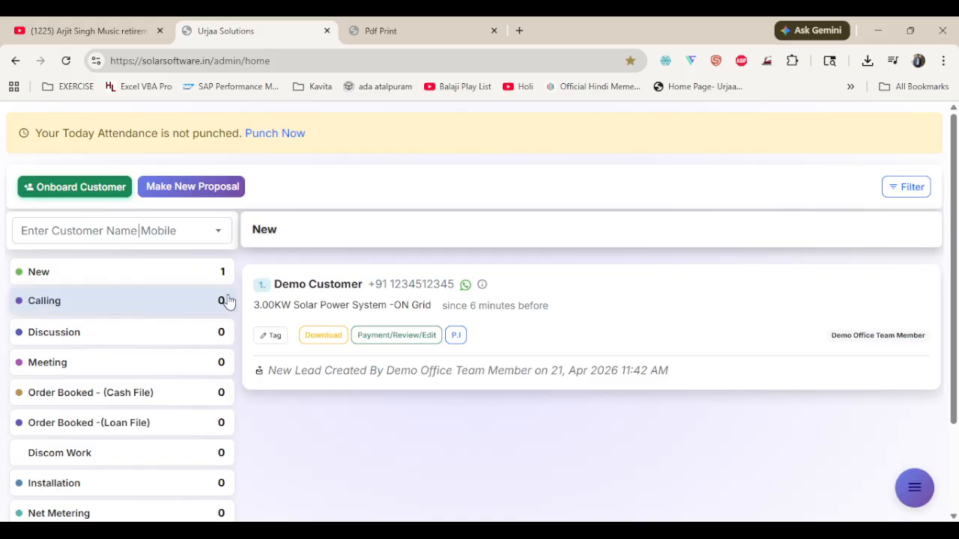
Log out of the demo staff account and sign in to the Urjaa solutions account with its saved username and password
left_click(912, 486)
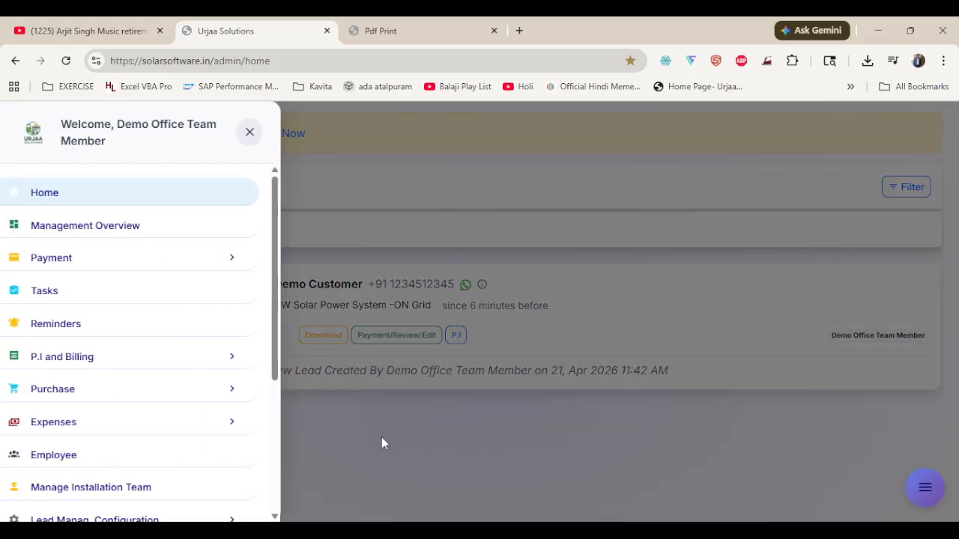
scroll(127, 375, "down", 3)
left_click(51, 453)
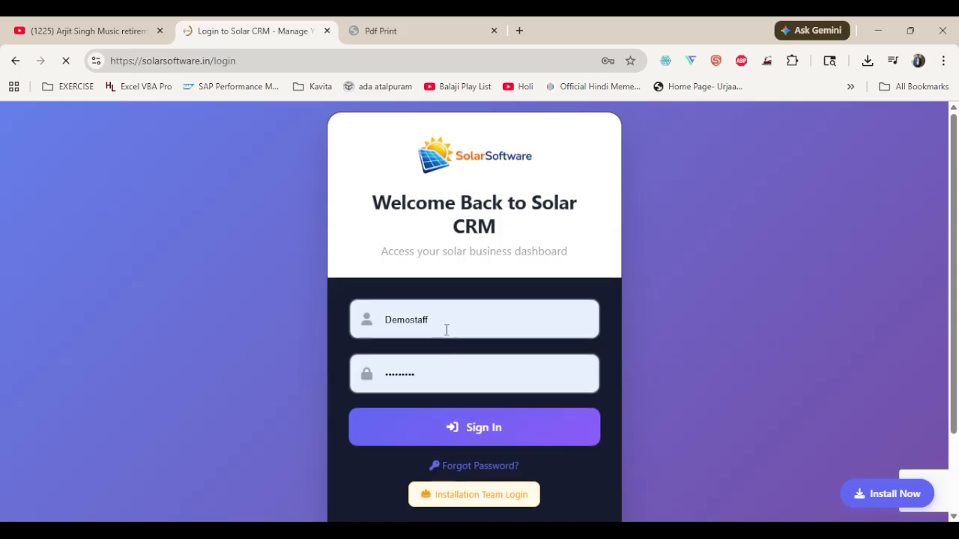
double_click(436, 322)
left_click(454, 442)
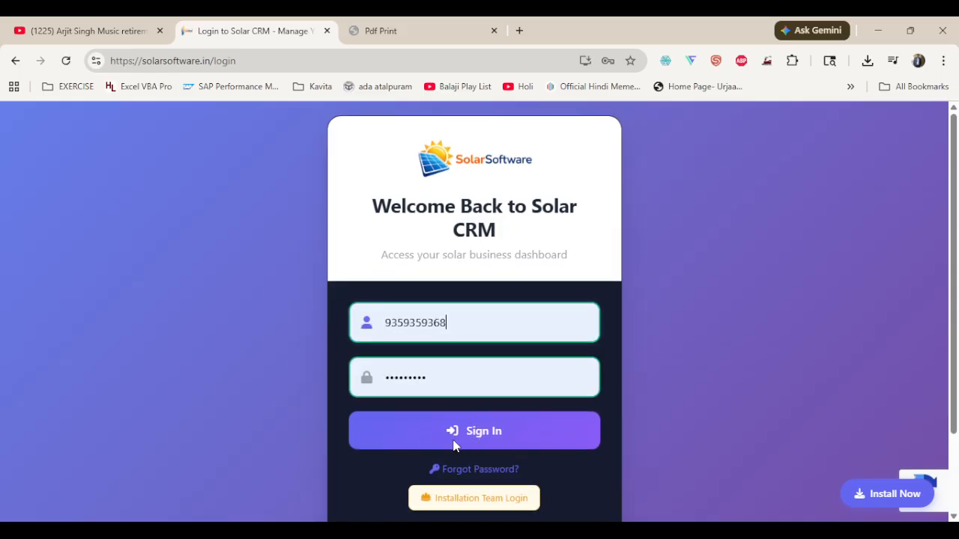
left_click(411, 422)
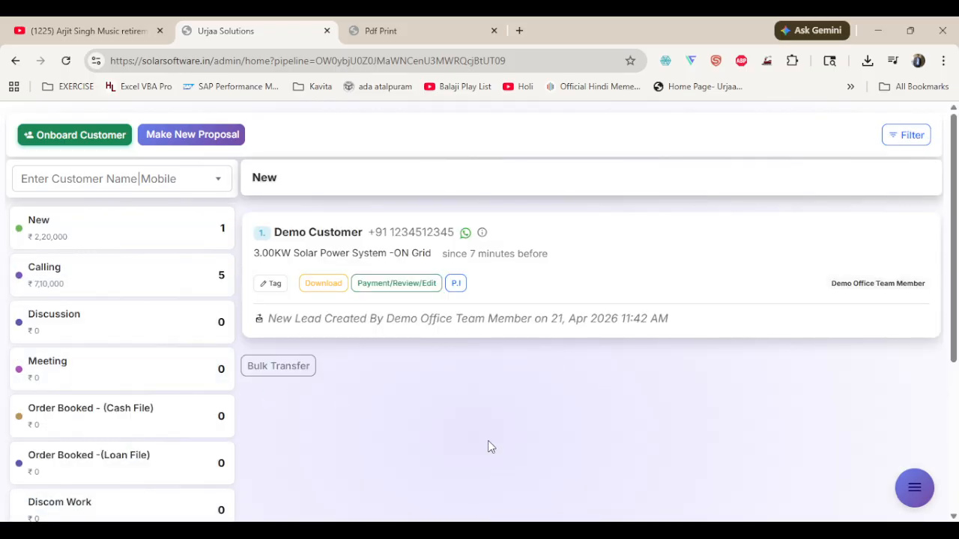
Review the lead listed in the New stage and how long it has been there
left_click(161, 228)
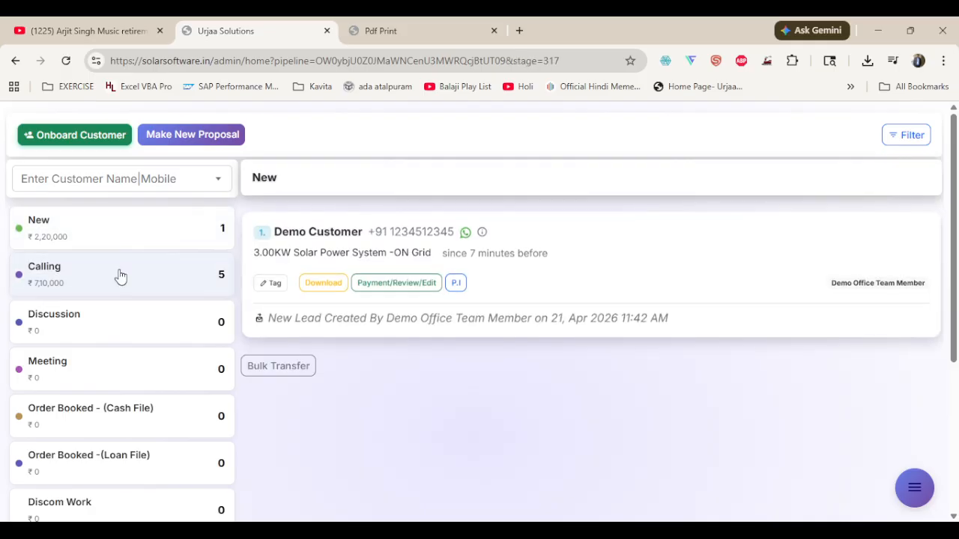
left_click(105, 282)
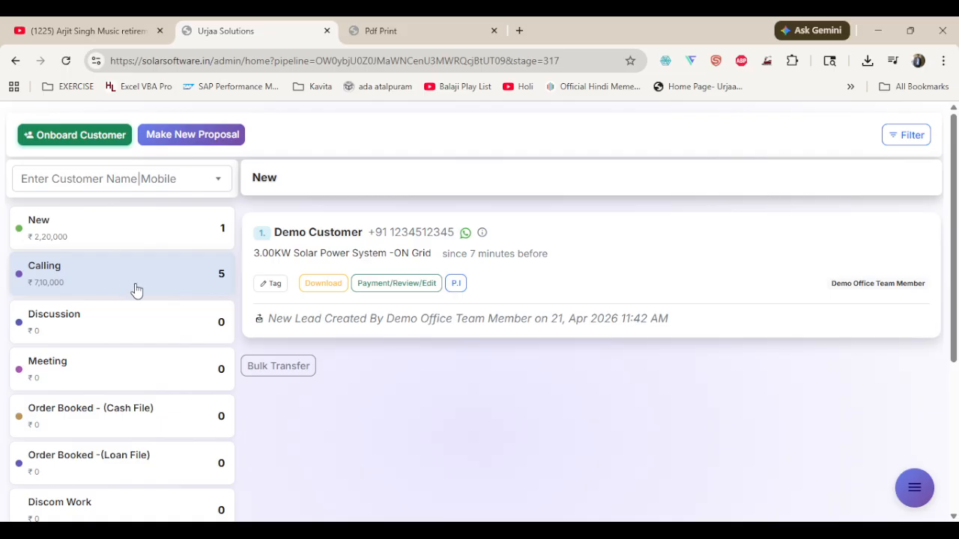
left_click(153, 244)
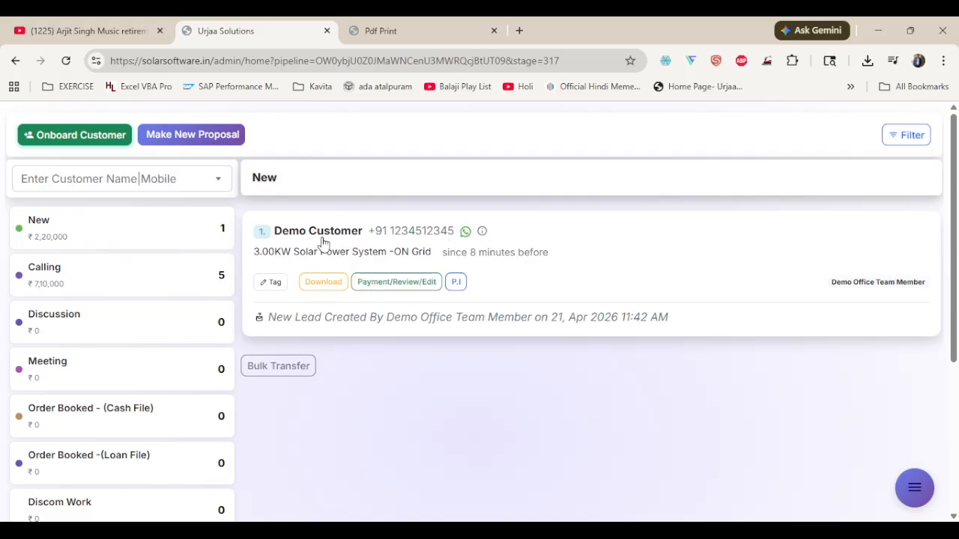
left_click_drag(480, 252, 590, 255)
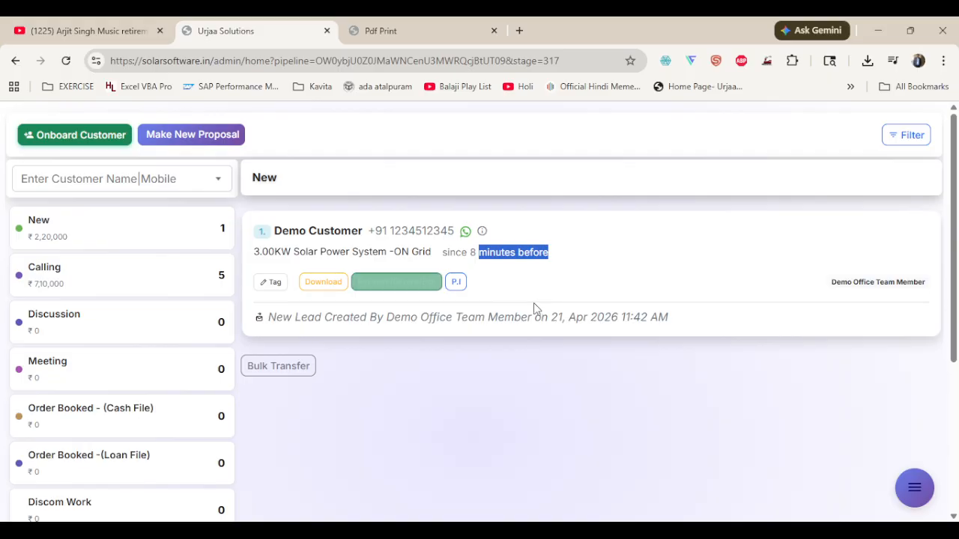
left_click(565, 315)
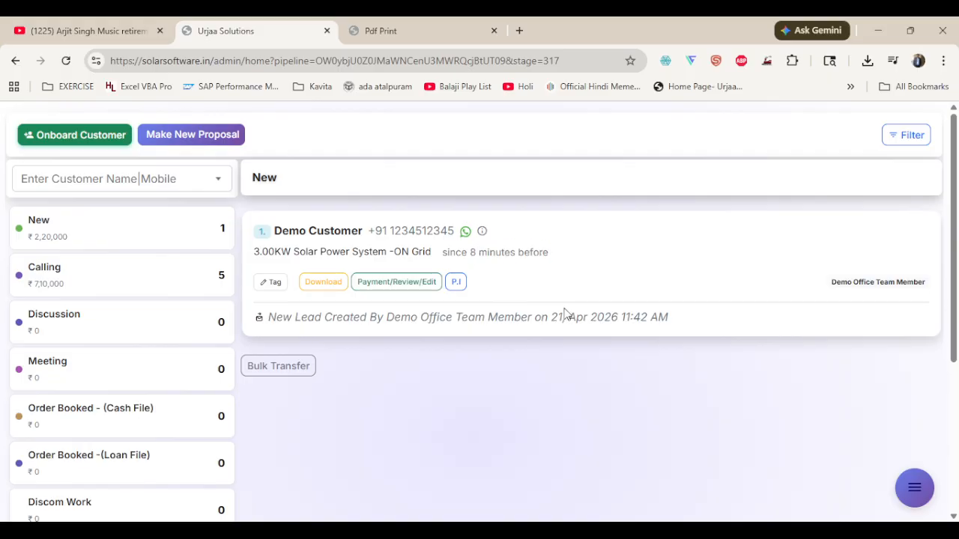
Move the demo customer's 3.00KW solar lead to the Calling stage and check its tags by stage
left_click(341, 234)
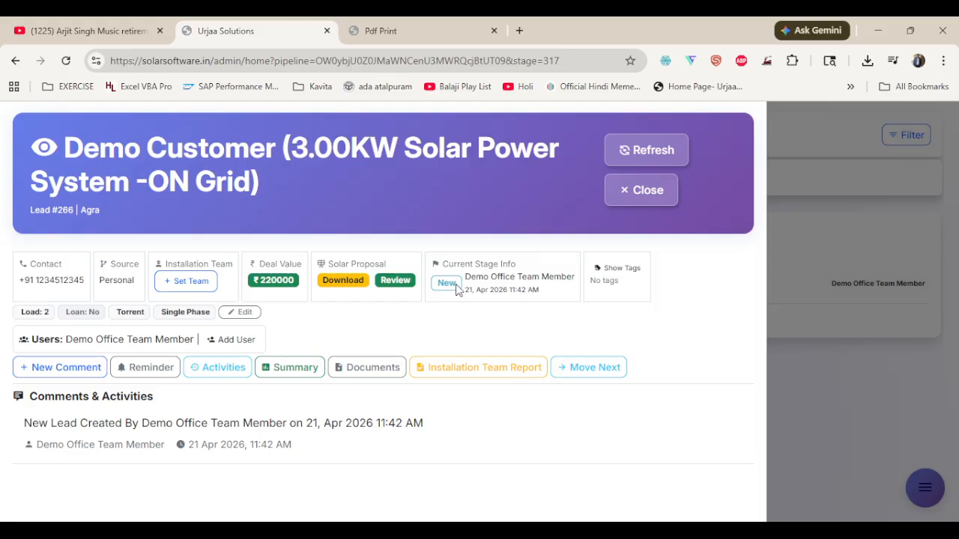
left_click(590, 368)
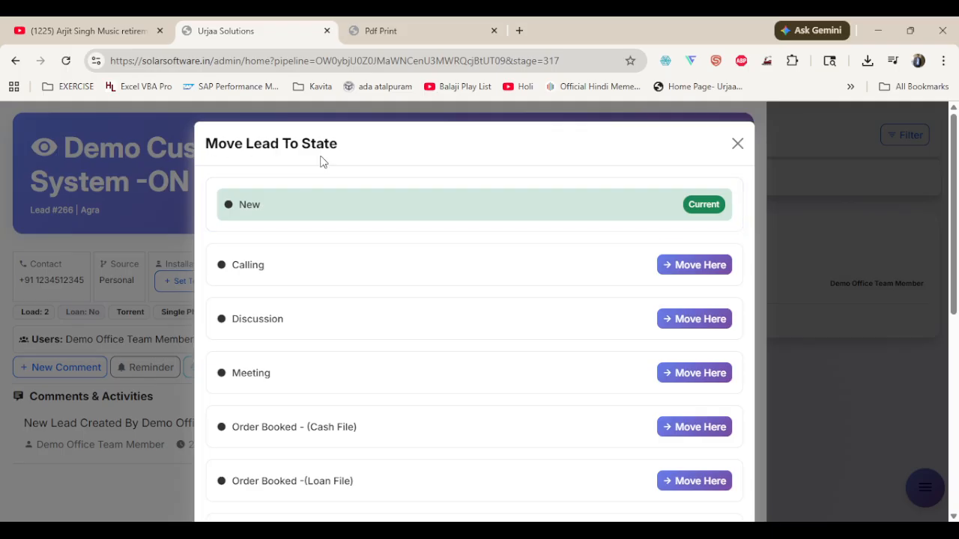
left_click(714, 271)
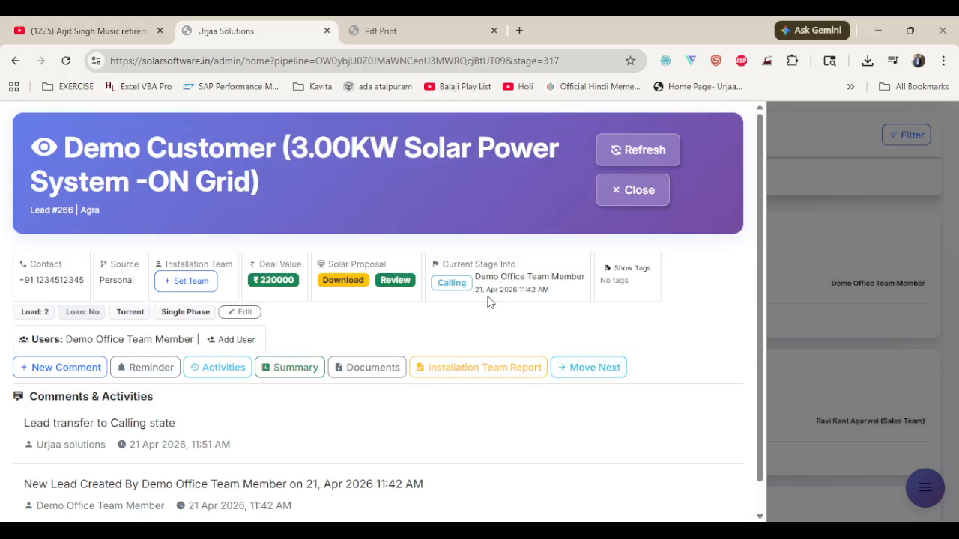
left_click(623, 273)
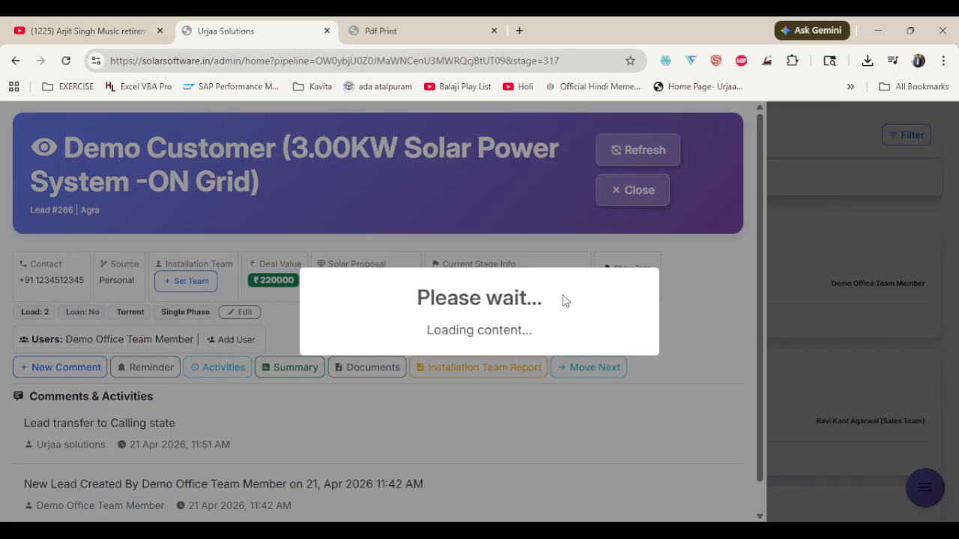
left_click(462, 332)
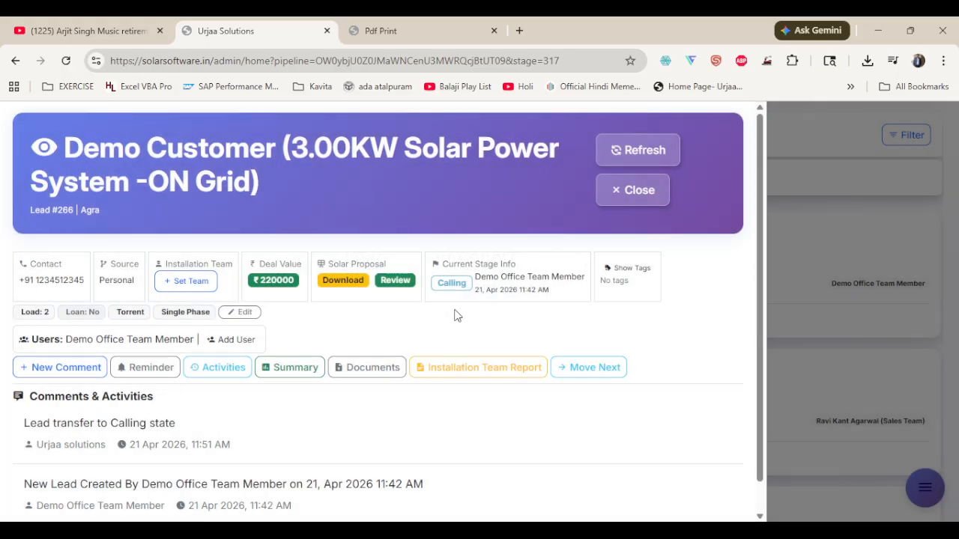
Move the lead to the Meeting stage and on to the Discom Work stage
left_click(579, 368)
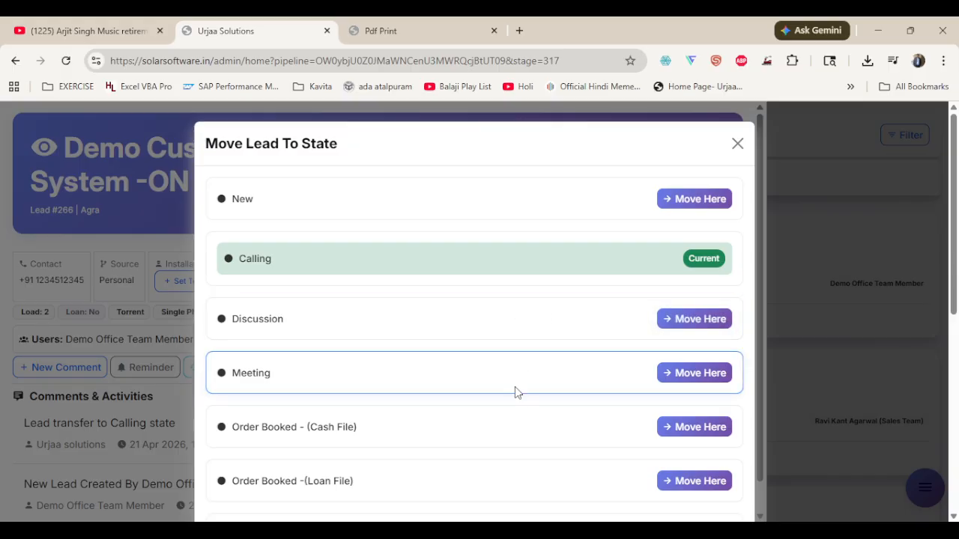
left_click(702, 371)
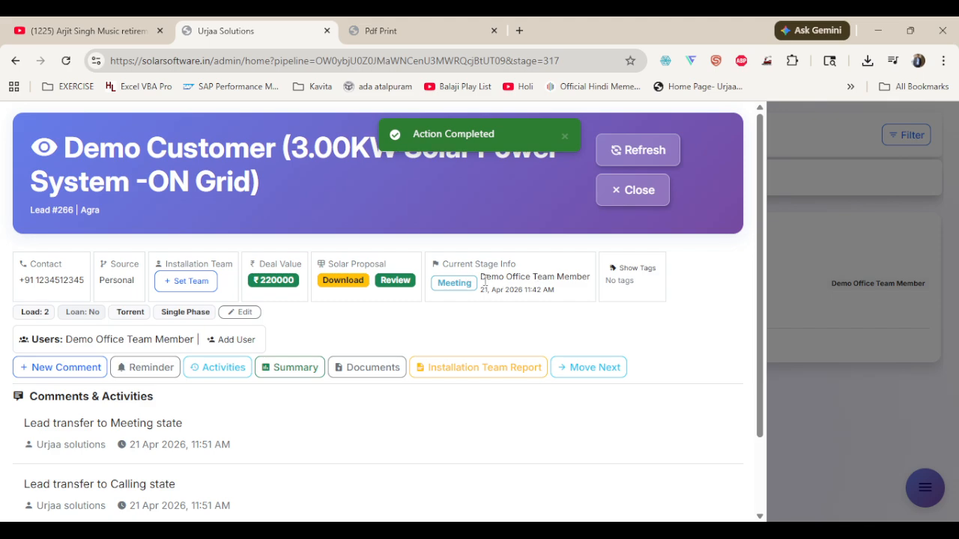
left_click(604, 371)
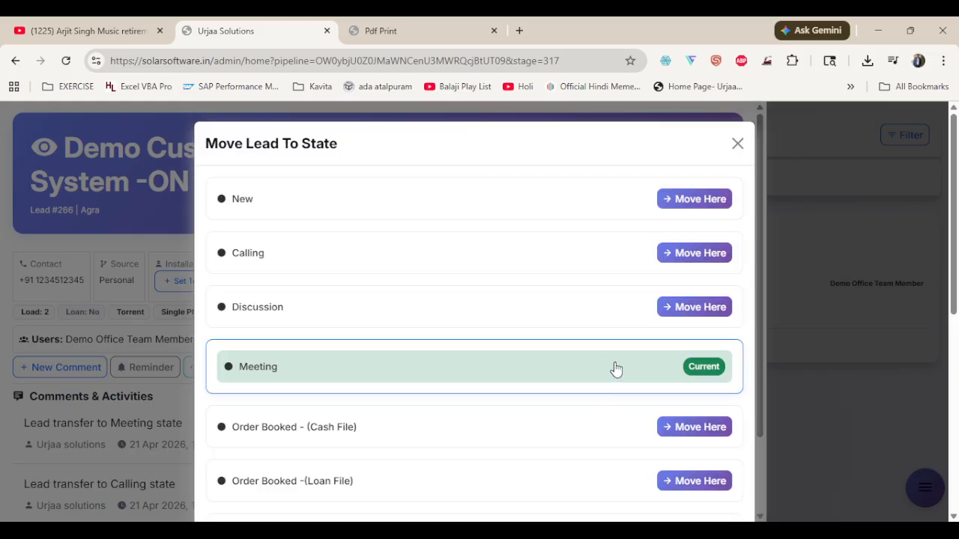
scroll(615, 368, "down", 5)
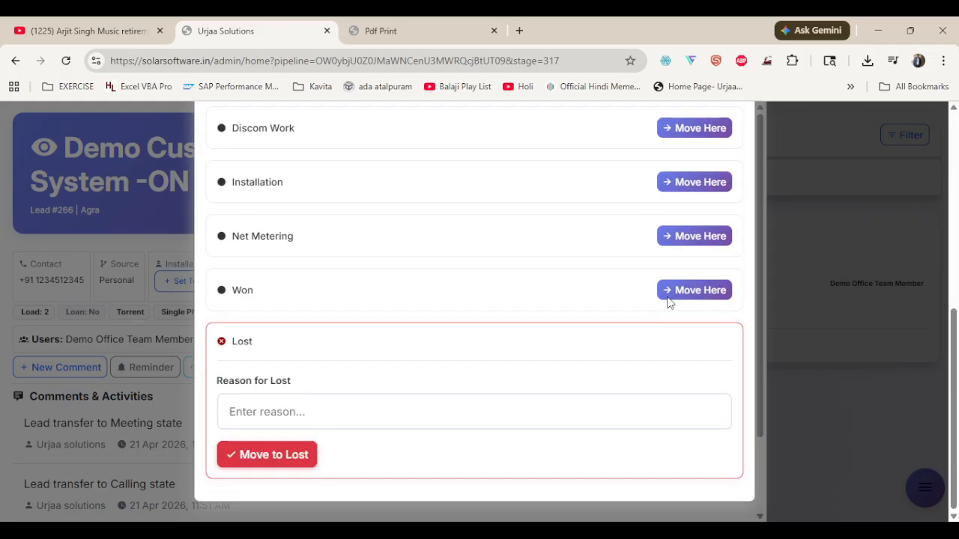
left_click(685, 130)
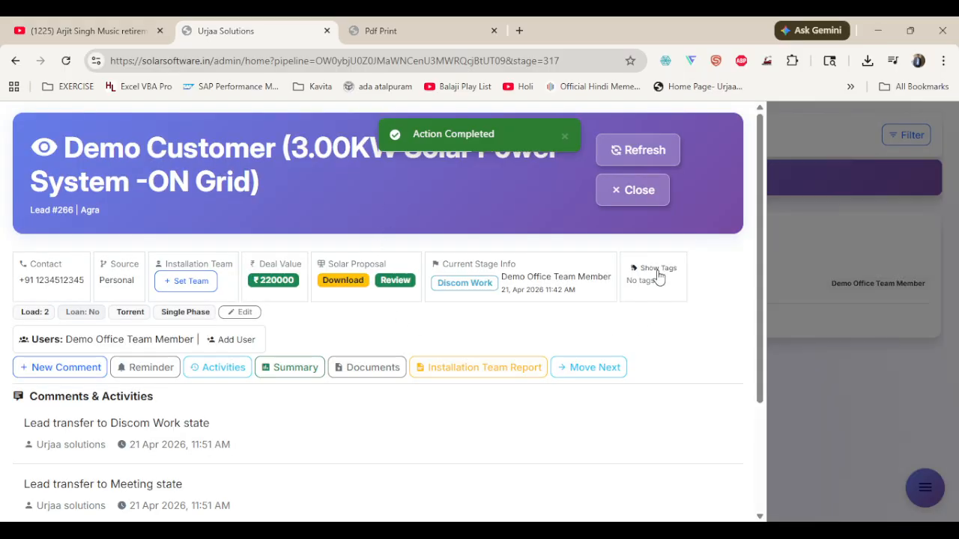
Check the lead's tags across stages and close the lead details
left_click(657, 274)
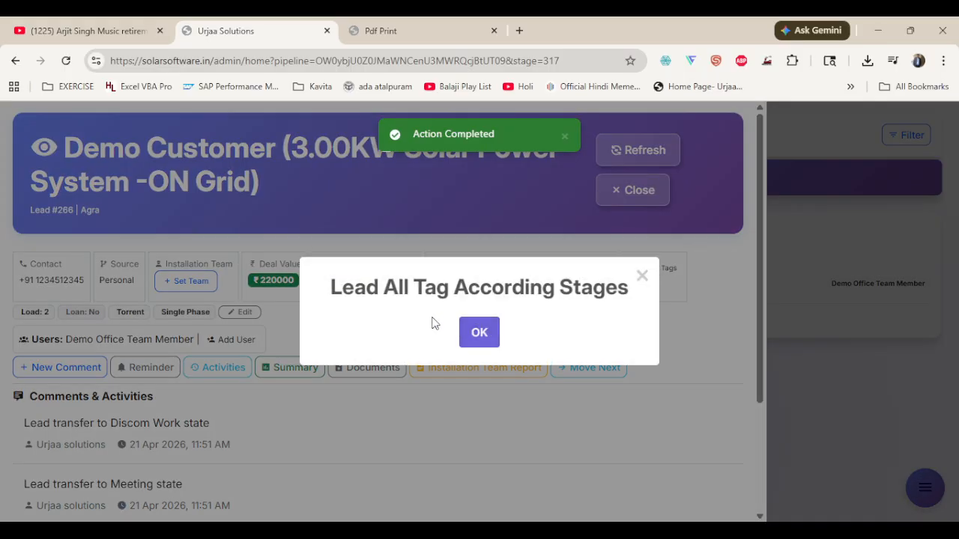
left_click(480, 332)
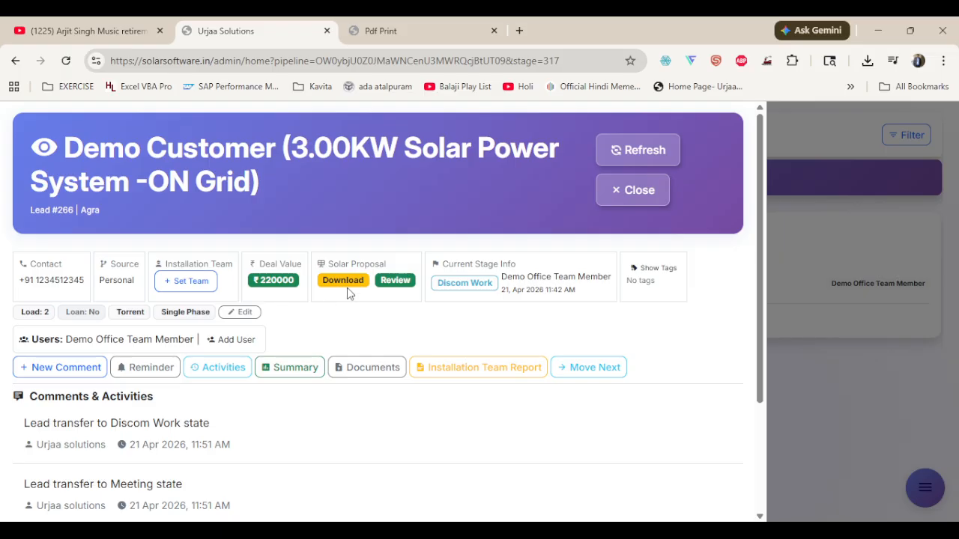
left_click(633, 190)
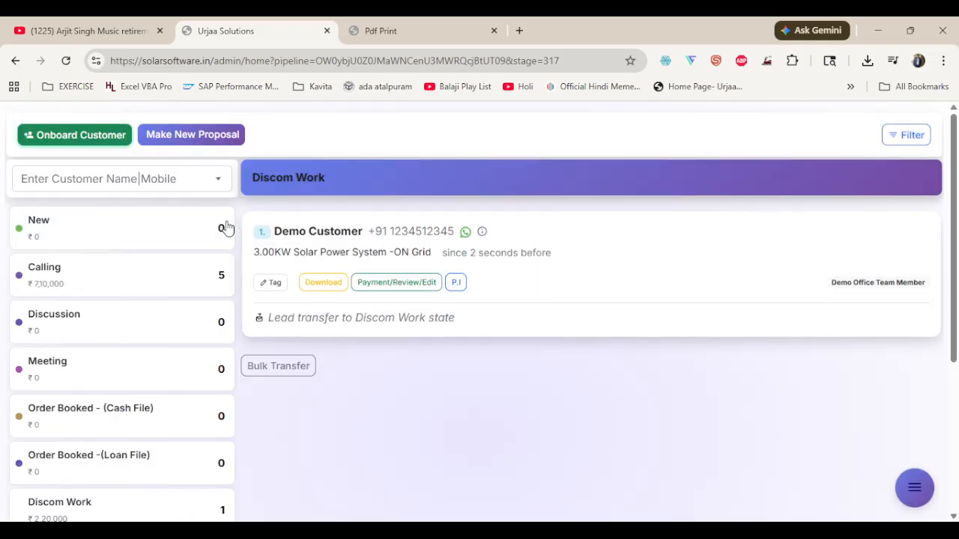
Add the tag "Load Increase Process Pending in Discom" to the lead in the Discom Work stage
left_click(88, 503)
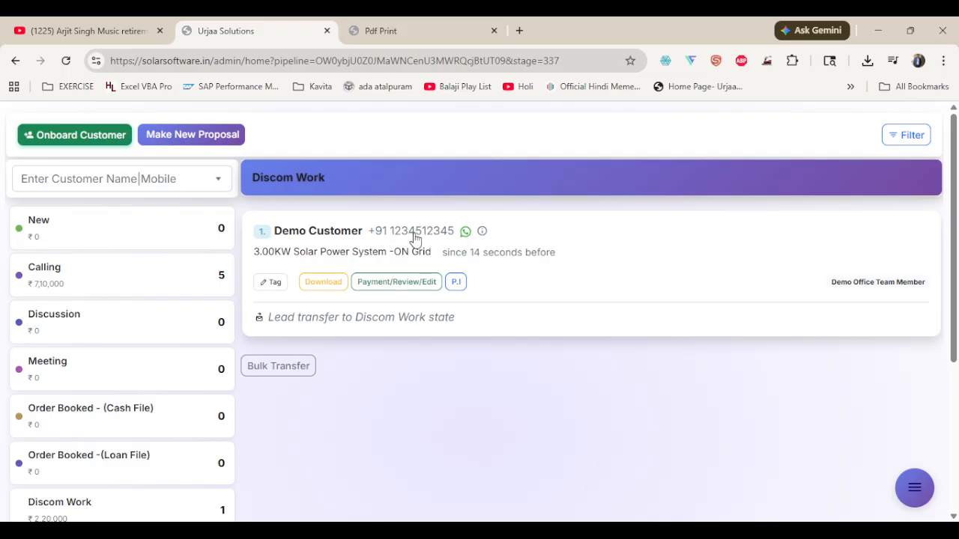
left_click(270, 288)
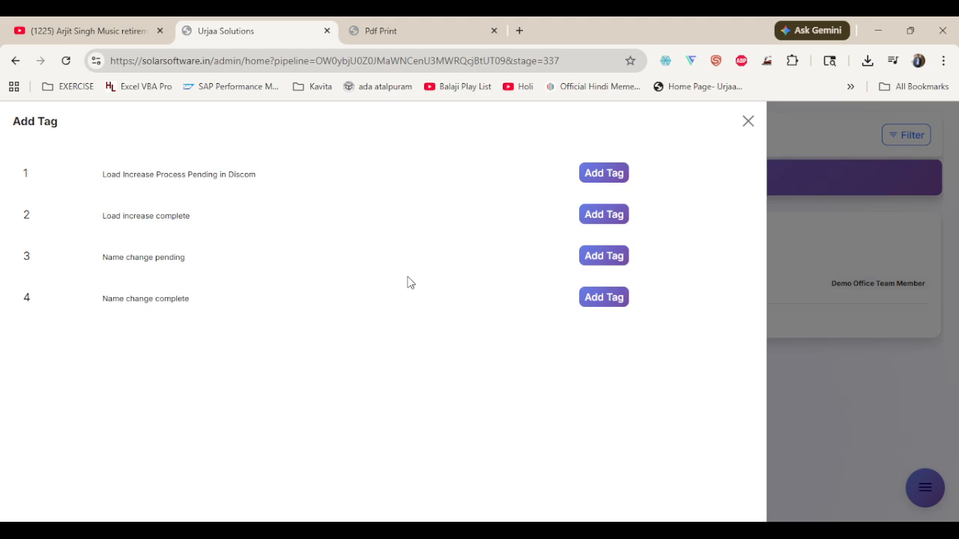
left_click(748, 122)
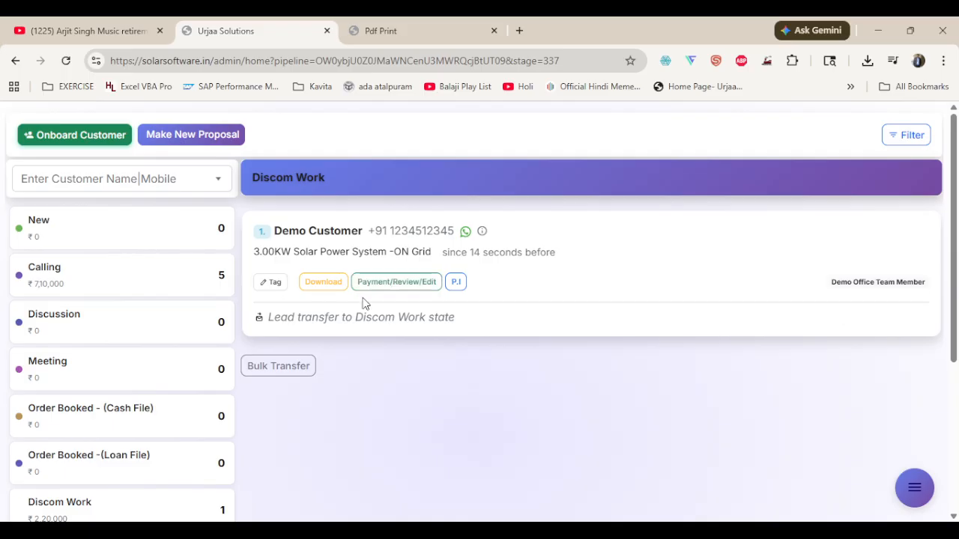
left_click(274, 283)
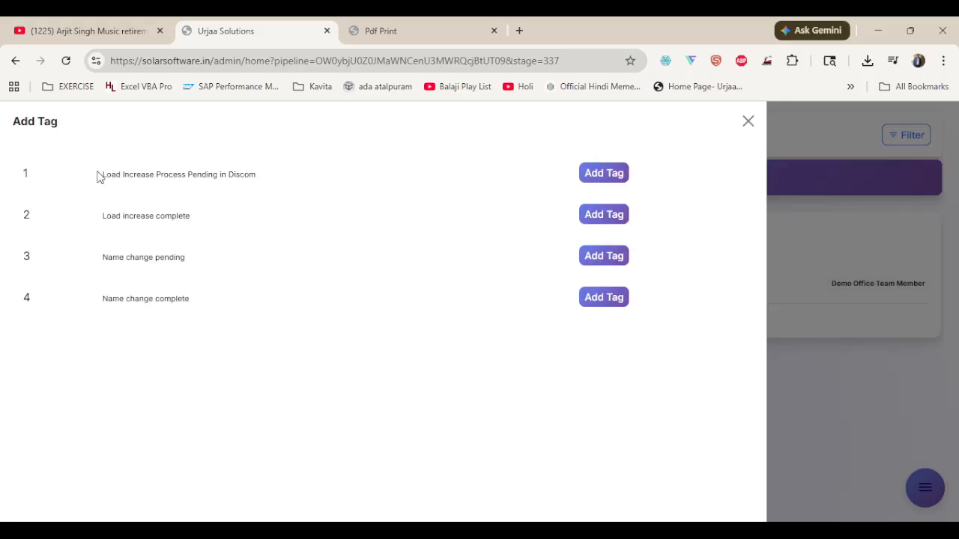
left_click_drag(106, 171, 256, 171)
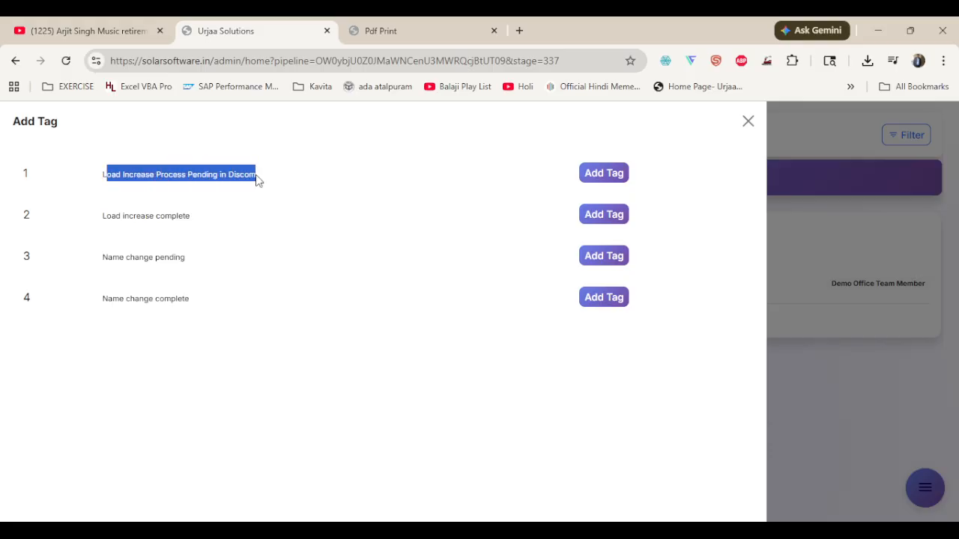
left_click(257, 180)
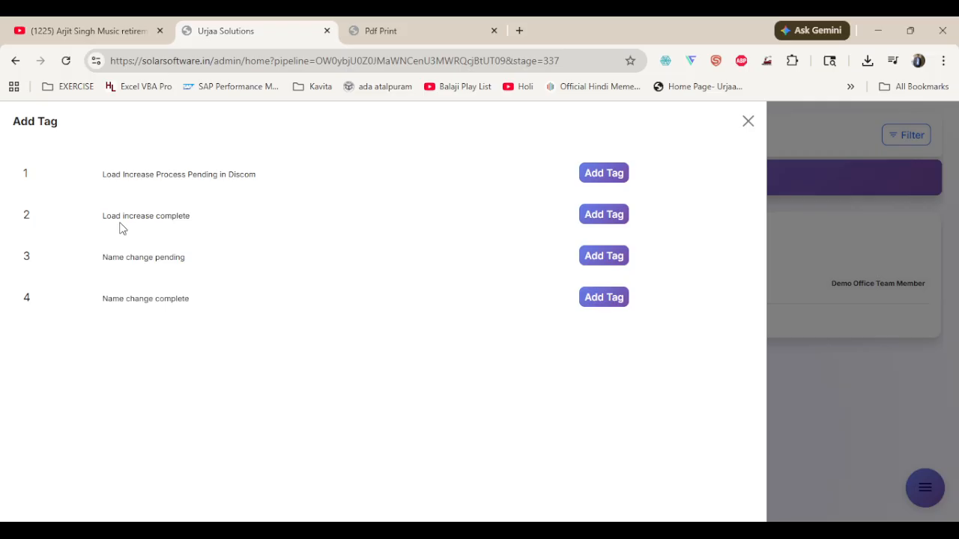
left_click(622, 180)
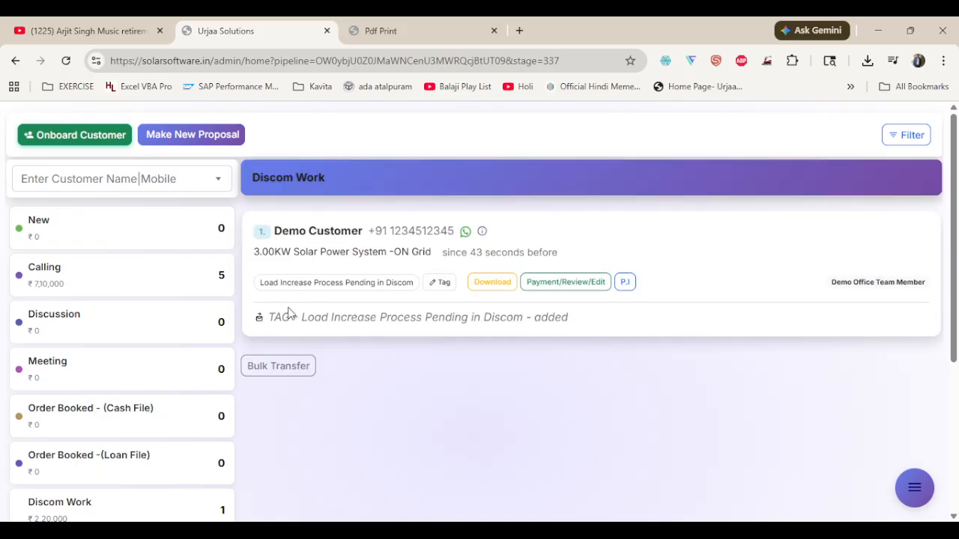
Add the tag "Load increase complete" to the lead and remove its "Load Increase Process Pending in Discom" tag
left_click(444, 283)
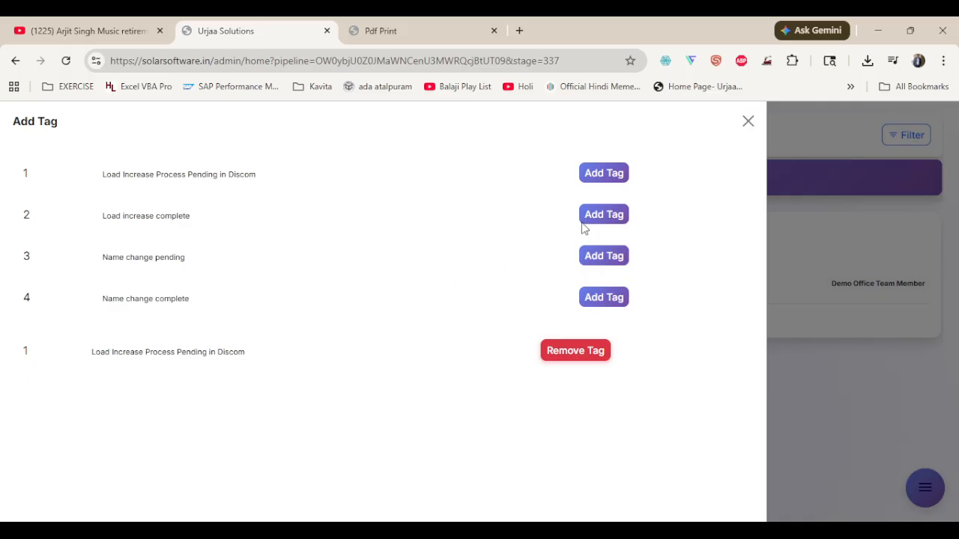
left_click(607, 219)
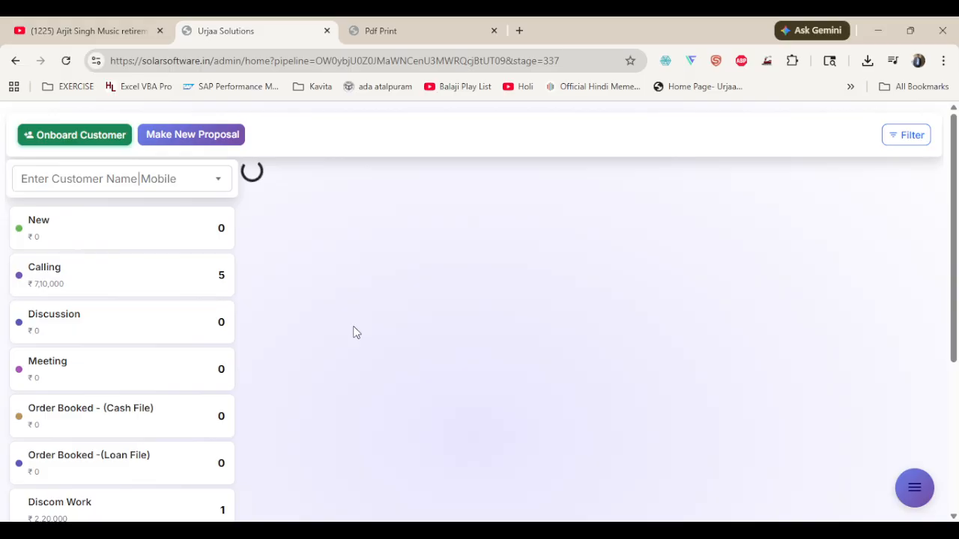
left_click(541, 281)
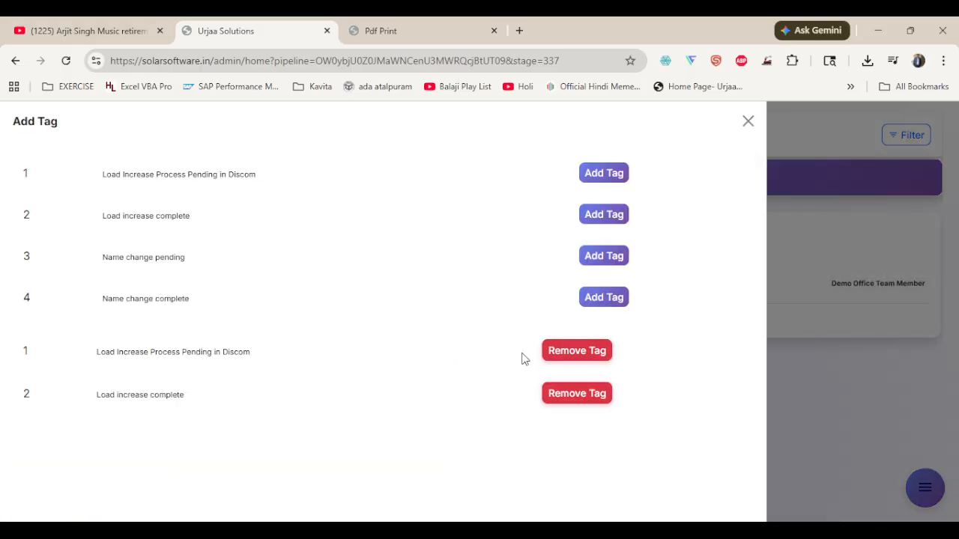
left_click(561, 352)
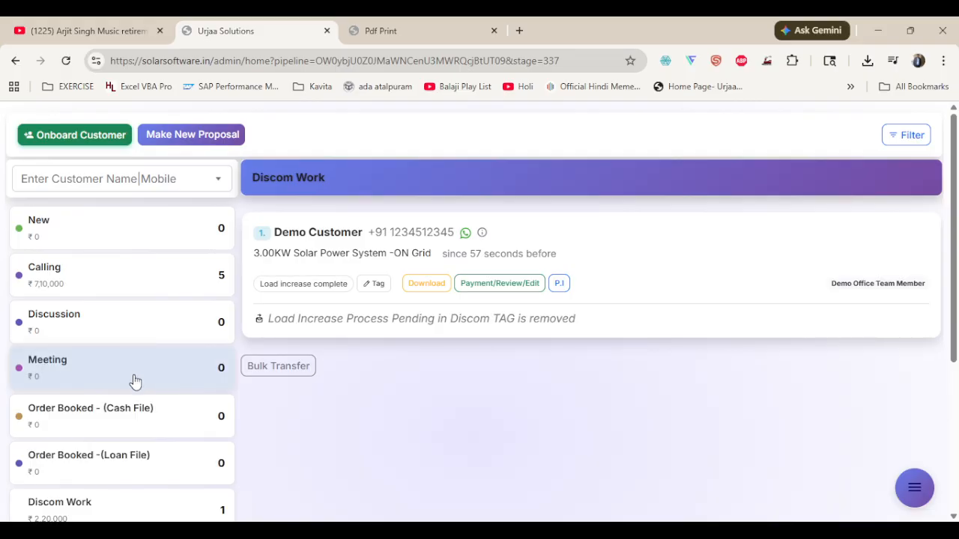
Open the Management Overview and review its business summary, Project Management stage counts and revenue charts
scroll(173, 398, "down", 3)
scroll(667, 486, "up", 3)
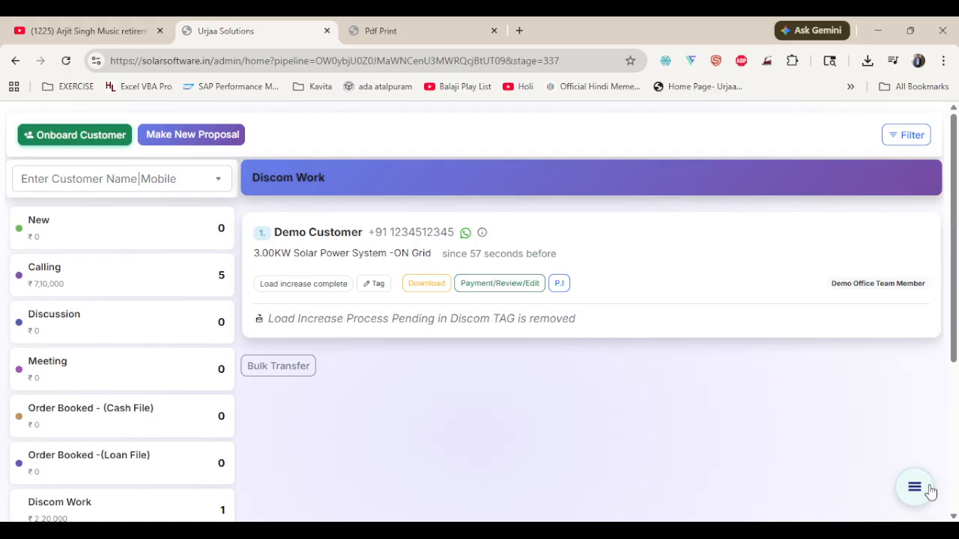
left_click(920, 489)
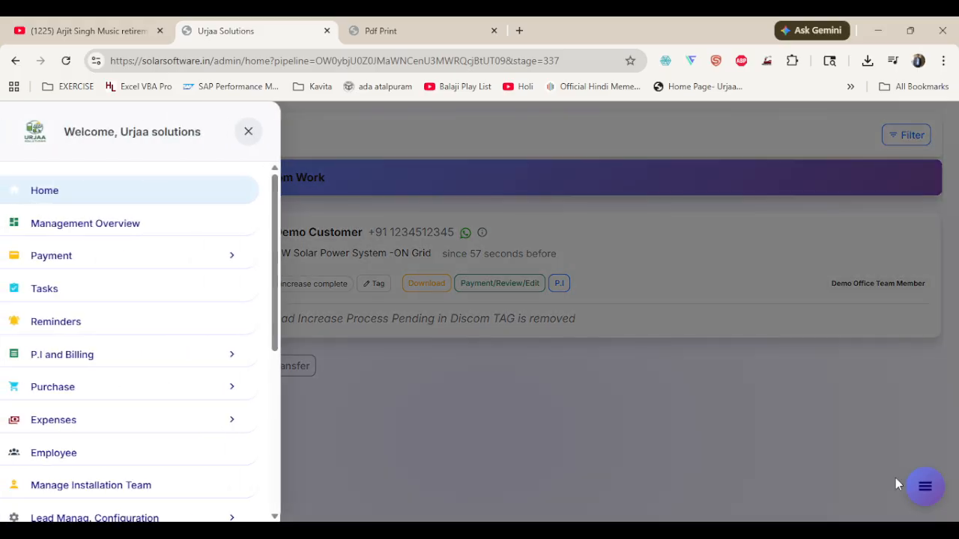
left_click(62, 222)
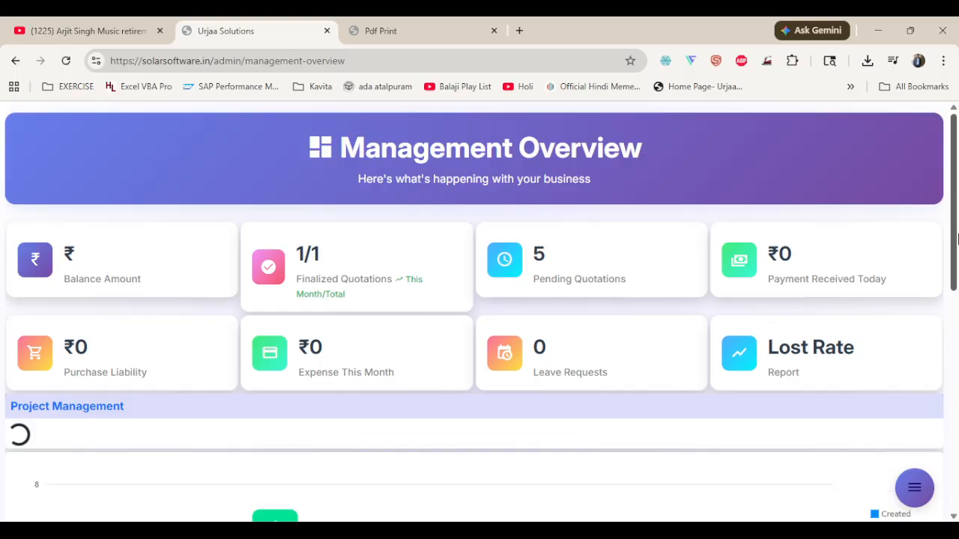
mouse_move(955, 250)
left_mouse_down()
mouse_move(956, 498)
mouse_move(956, 252)
left_mouse_up()
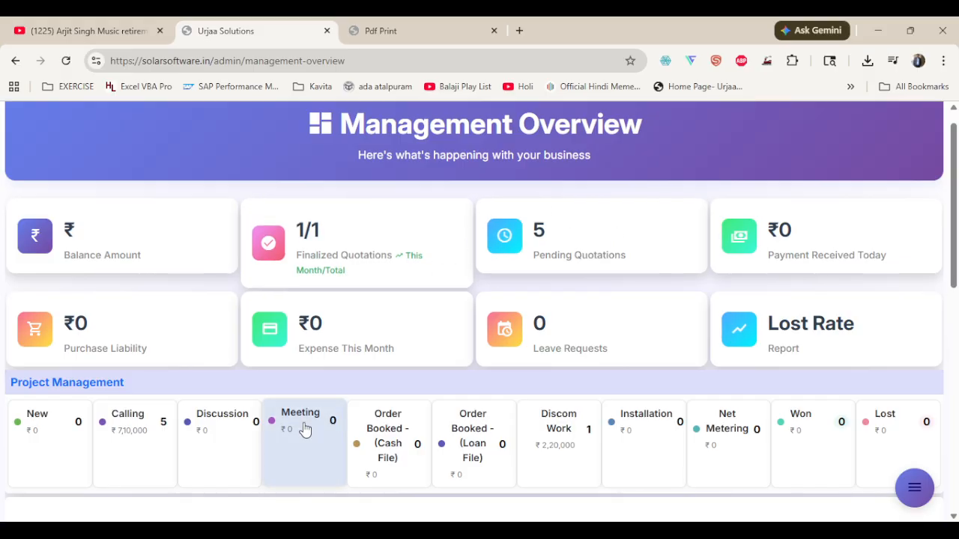
scroll(101, 464, "down", 8)
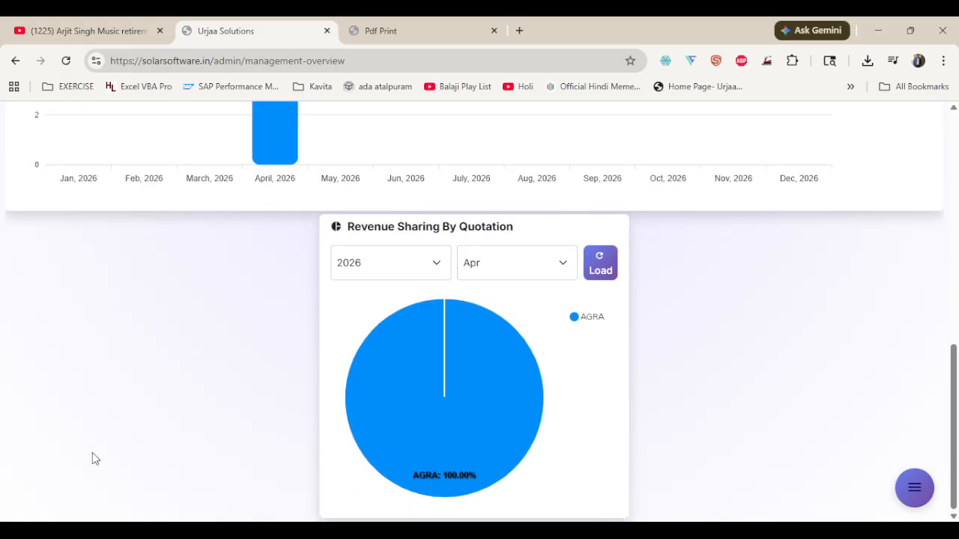
scroll(92, 455, "up", 10)
Return to the home pipeline, move the demo lead from Discom Work to the Calling stage, and close its details
left_click(913, 488)
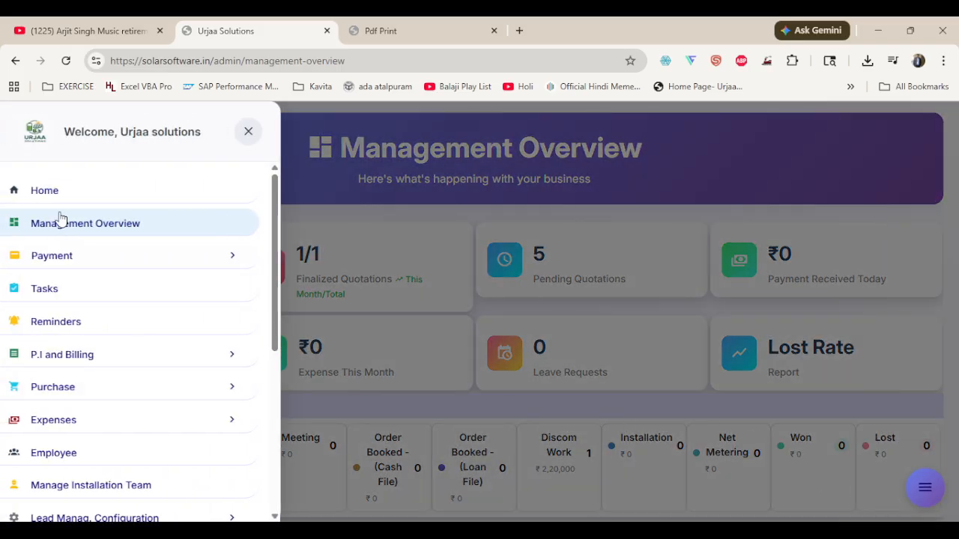
left_click(57, 185)
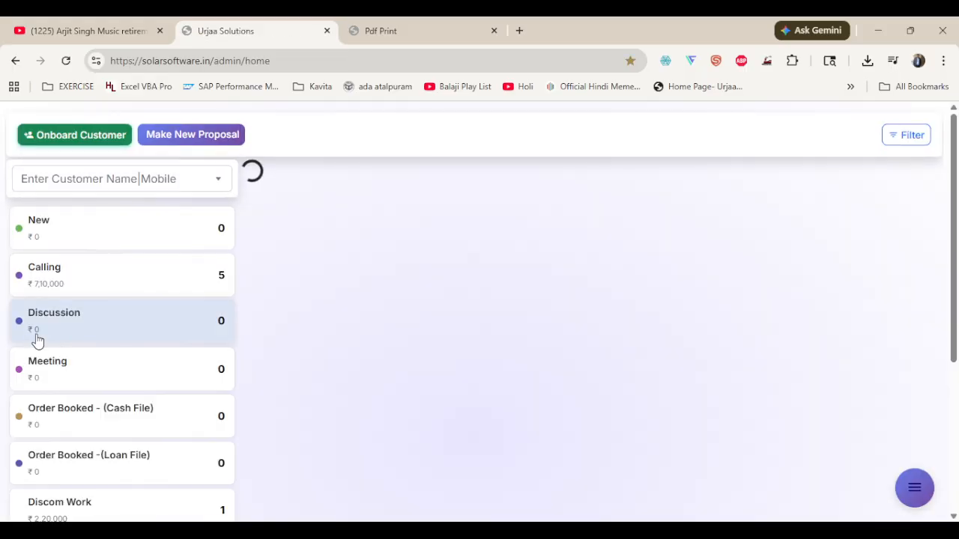
left_click(90, 505)
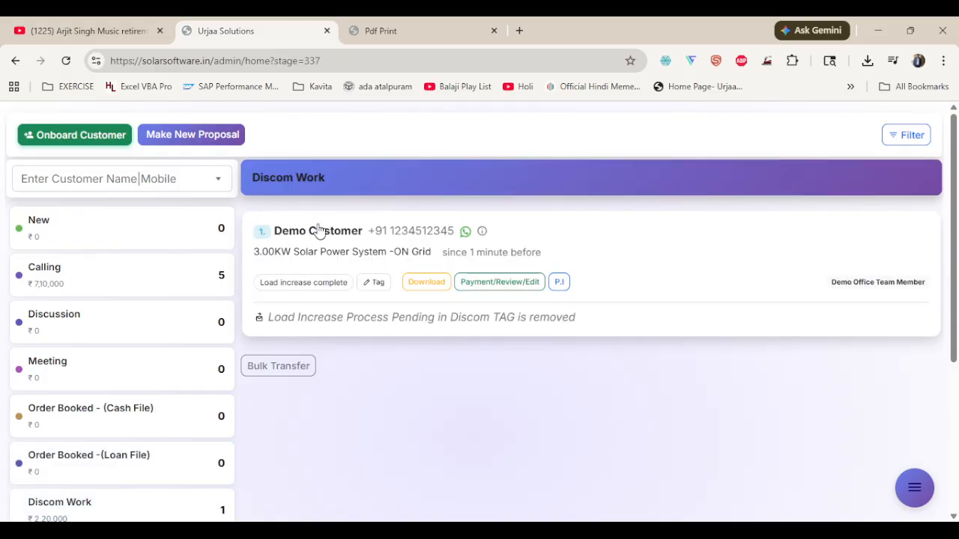
left_click(318, 230)
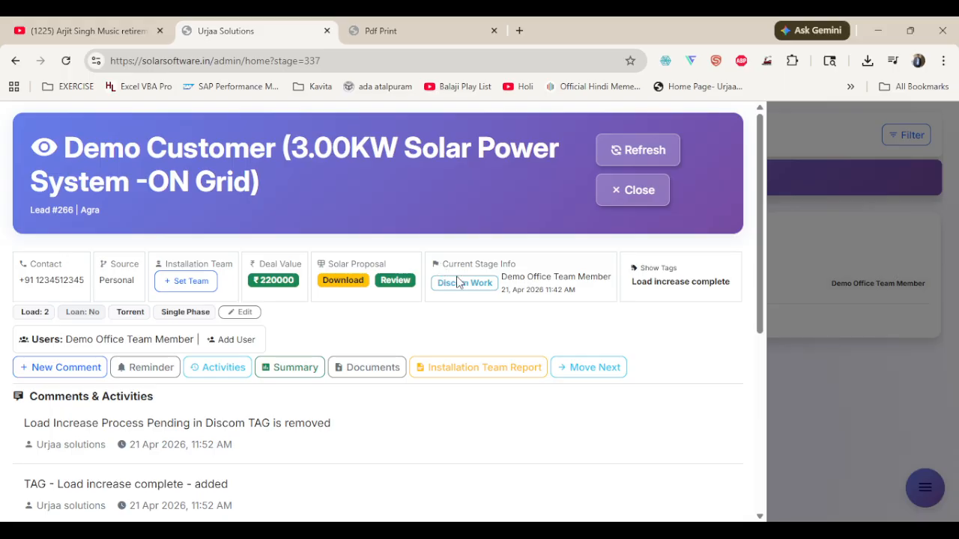
left_click(588, 367)
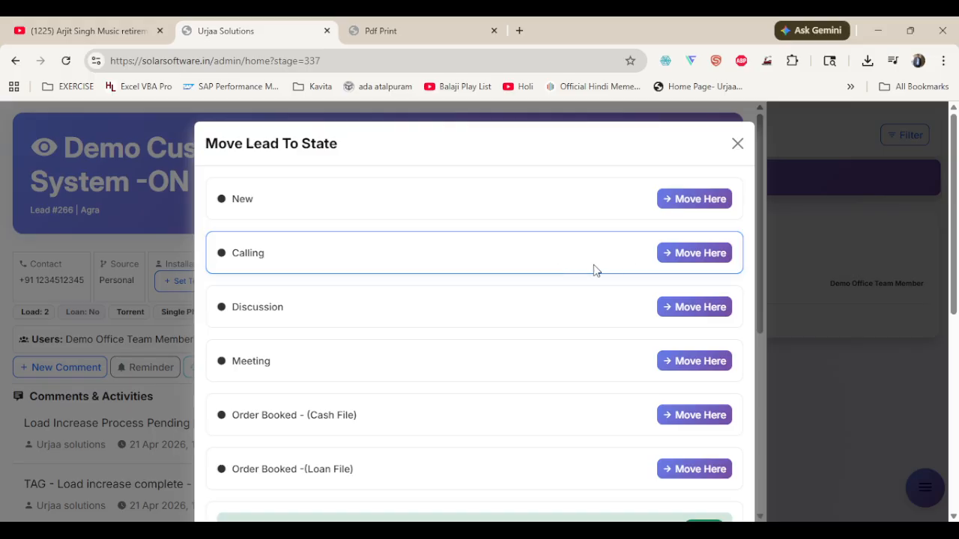
left_click(666, 253)
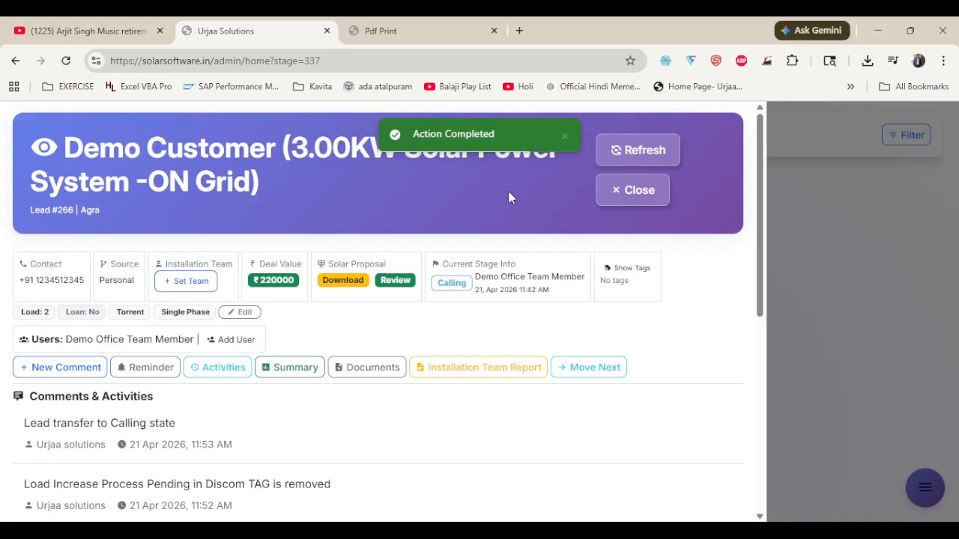
left_click(635, 188)
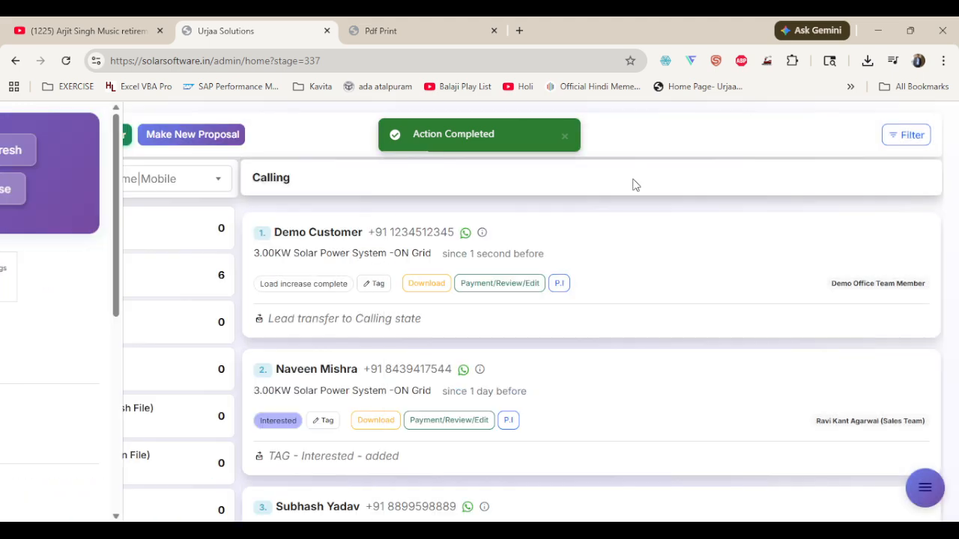
Download the demo lead's solar proposal and approve it in the proposal review
left_click(424, 286)
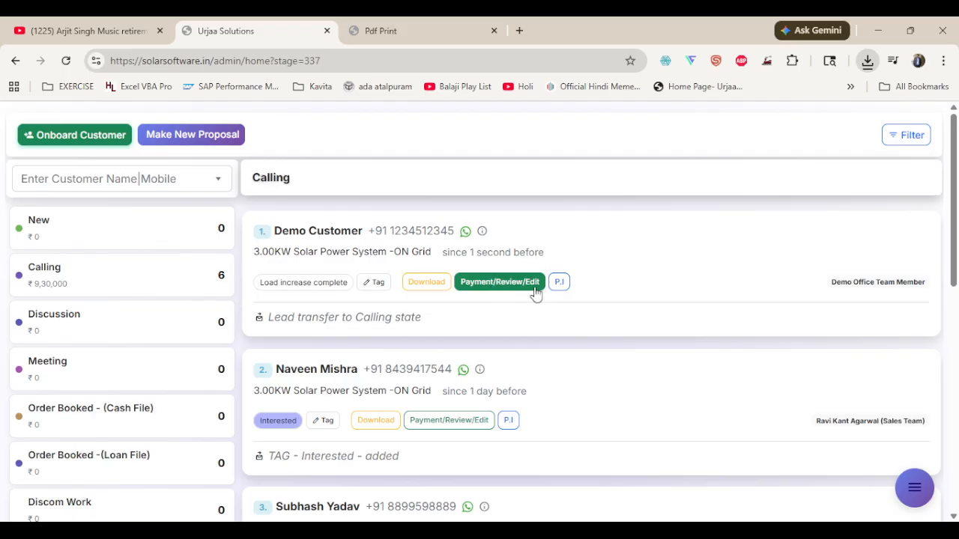
left_click(492, 285)
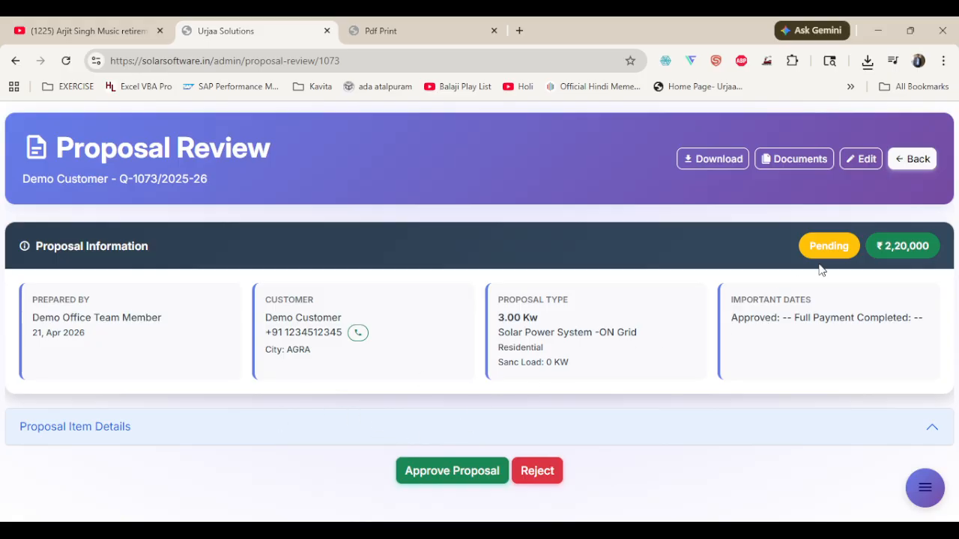
left_click(431, 480)
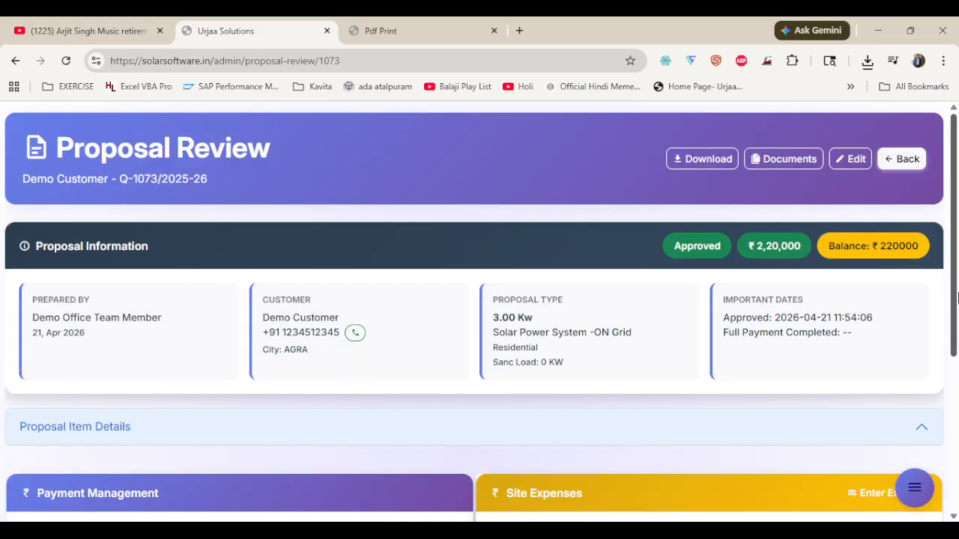
Generate and save a payment receipt on the approved proposal for a received amount of 20000 in Cash with the remark "Advance"
scroll(796, 406, "down", 3)
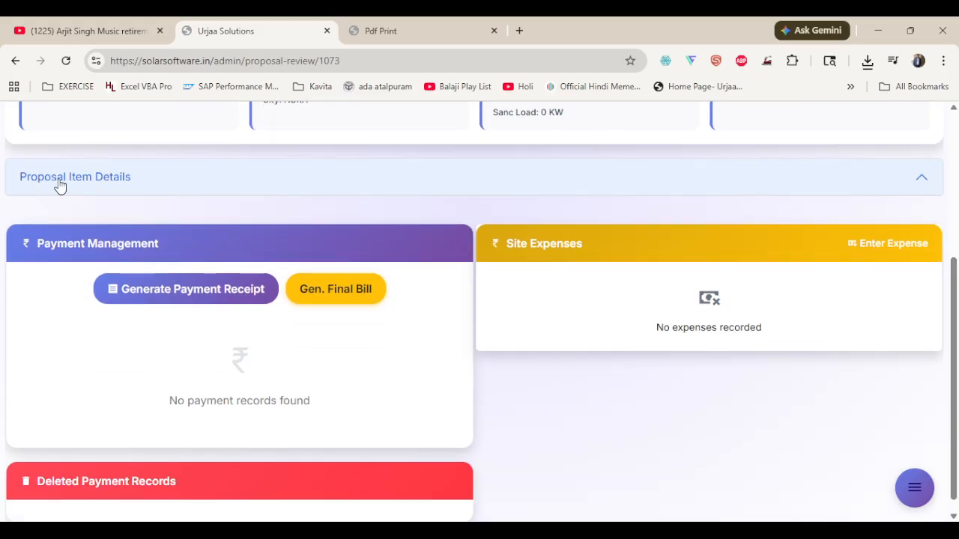
left_click(250, 293)
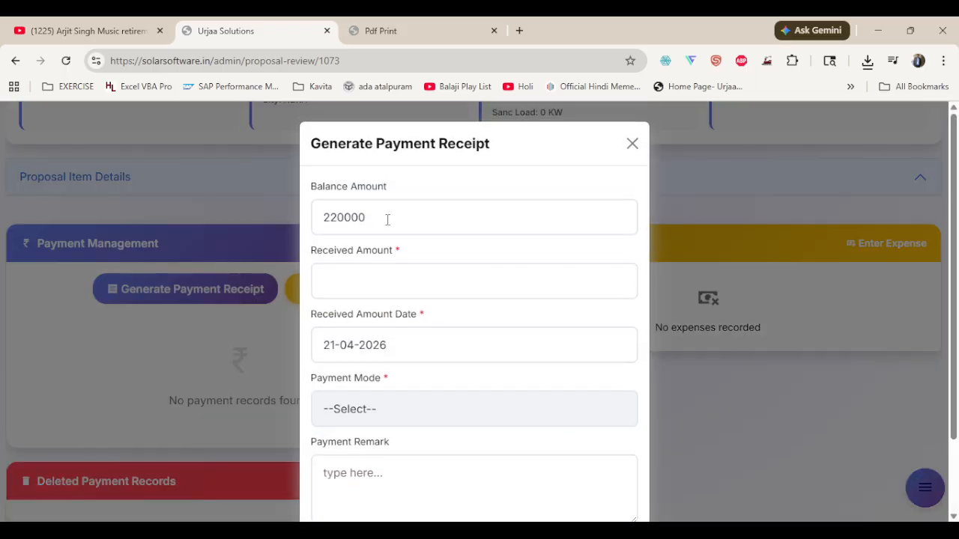
left_click_drag(388, 218, 303, 227)
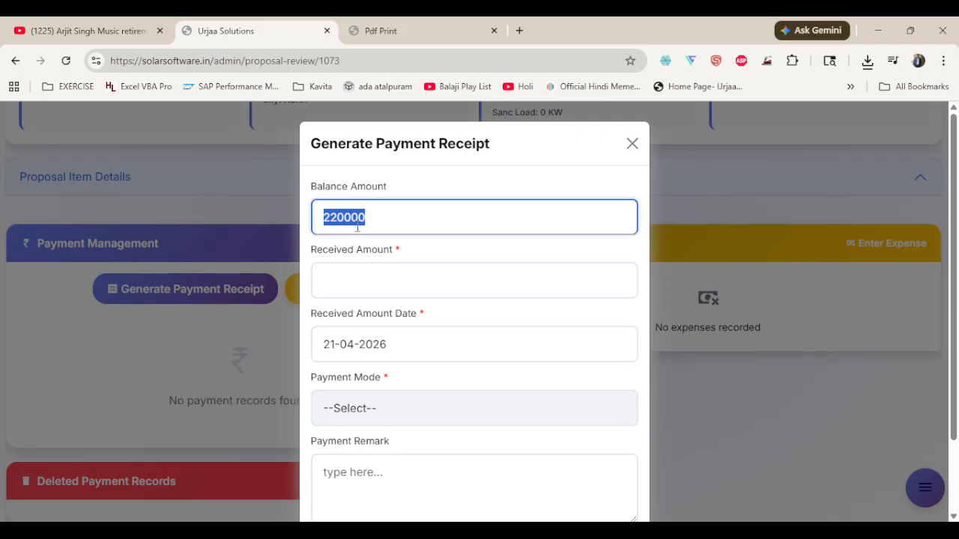
left_click(358, 287)
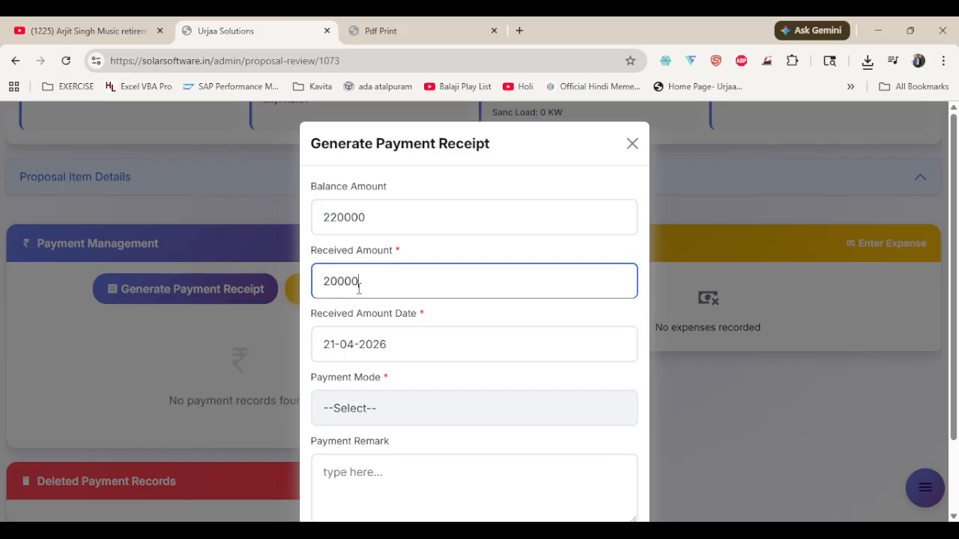
left_click(362, 401)
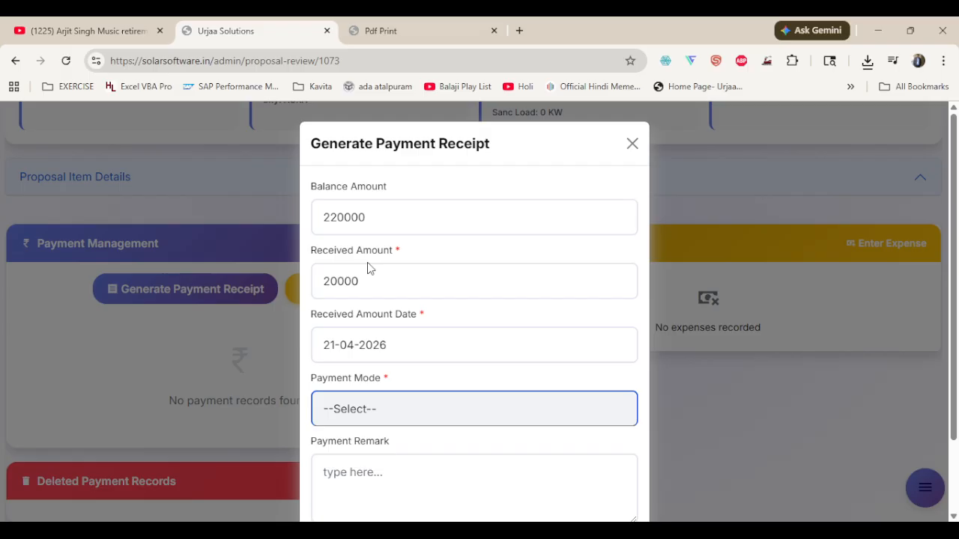
left_click(371, 330)
left_click(370, 468)
type("A")
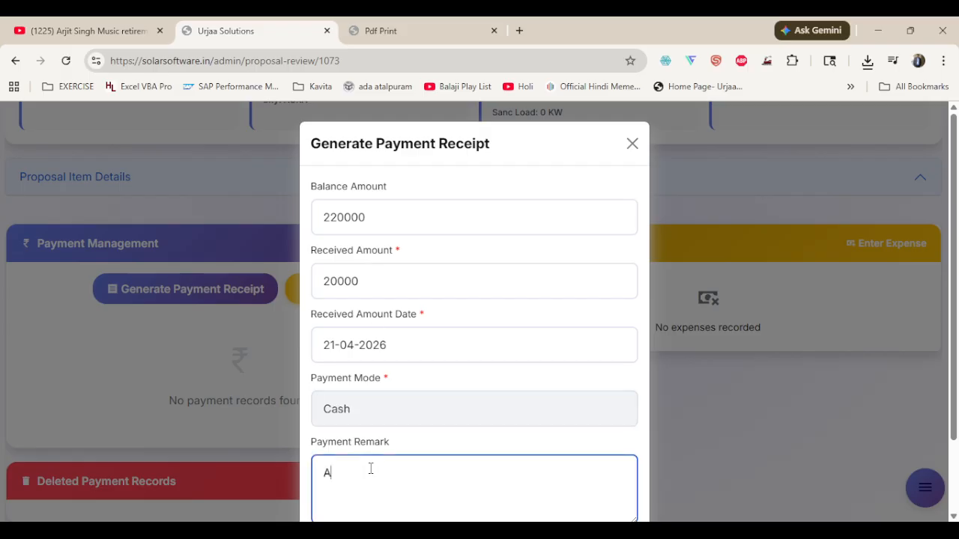
type("dvance")
scroll(371, 469, "down", 1)
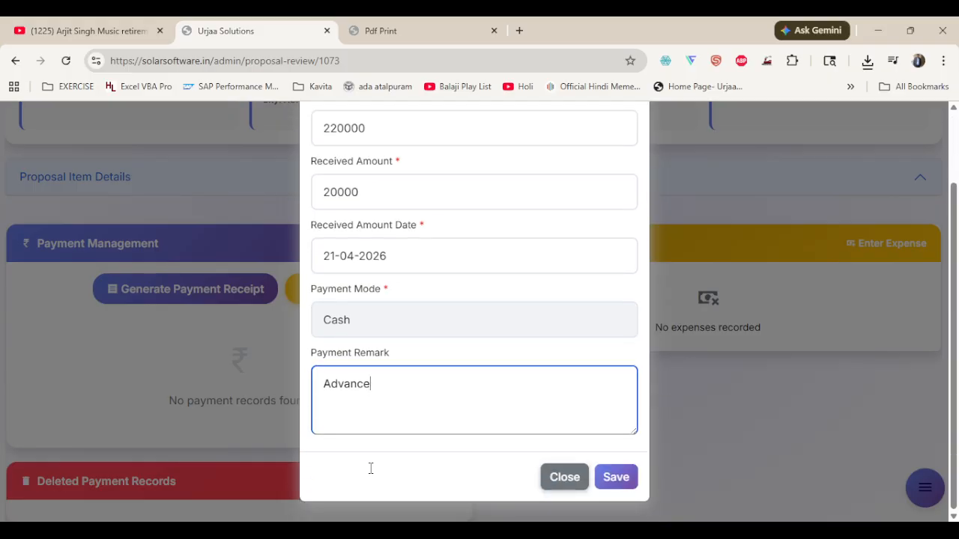
left_click(610, 488)
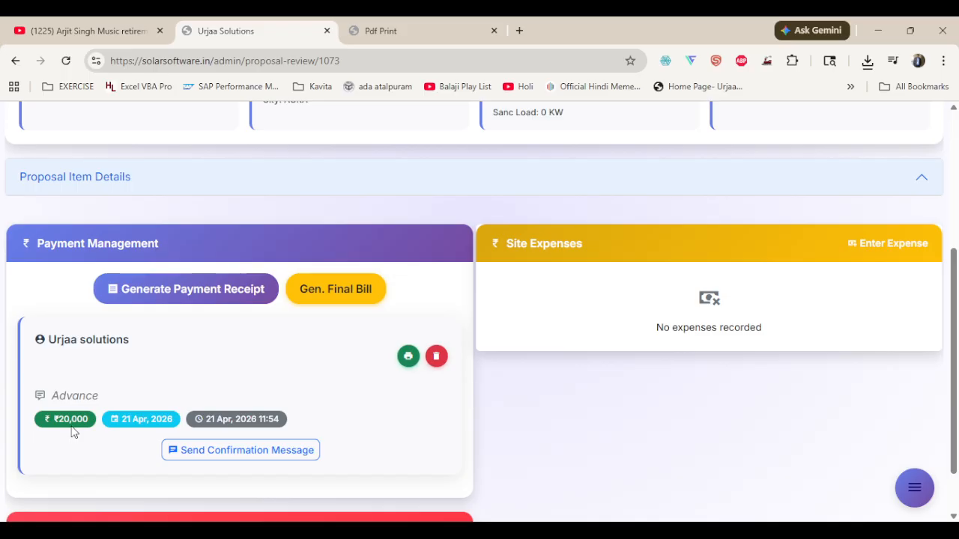
Check the proposal's remaining balance, payment record and site expenses sections
scroll(311, 429, "up", 3)
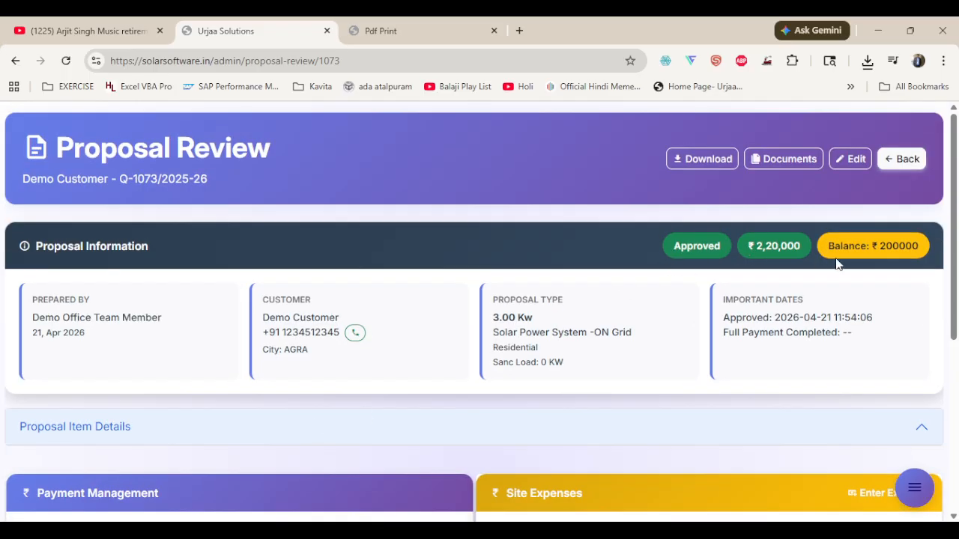
scroll(882, 298, "down", 4)
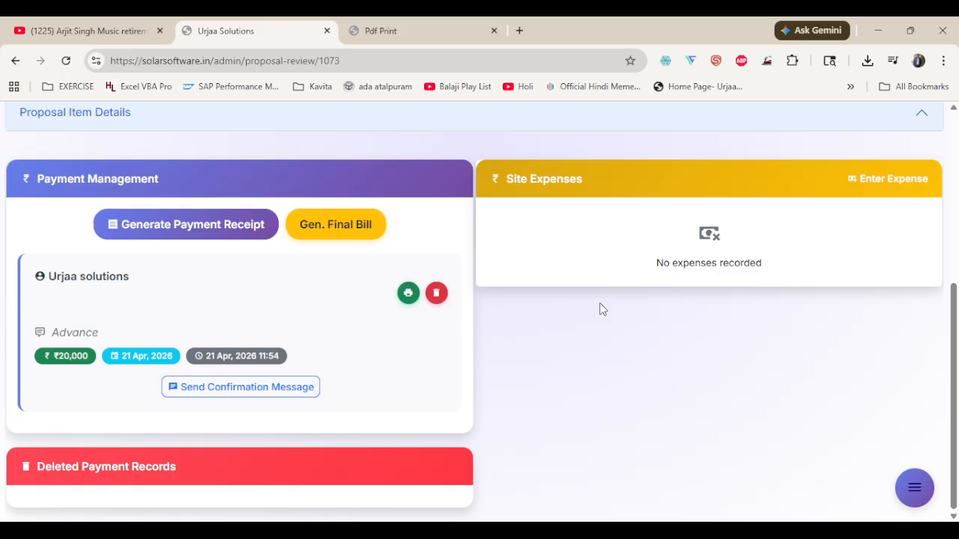
scroll(634, 329, "up", 4)
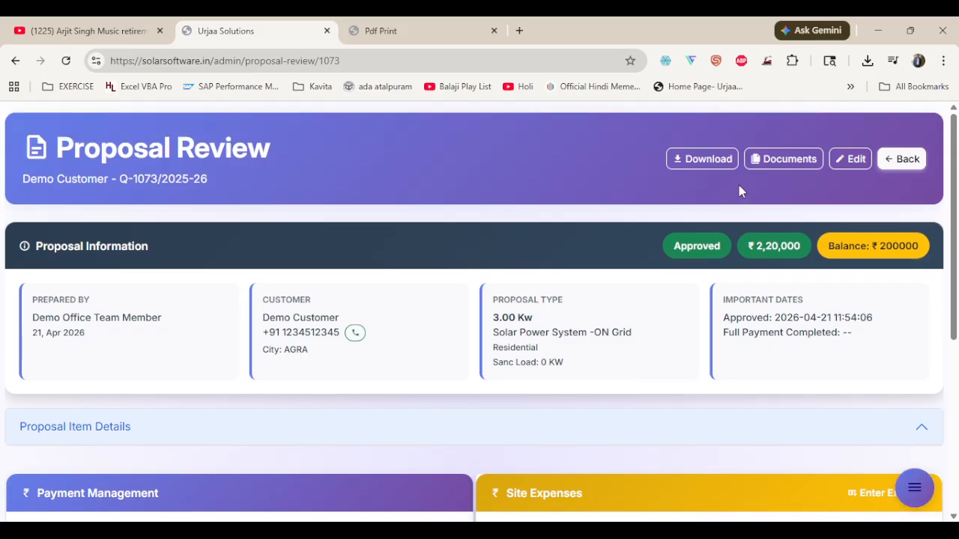